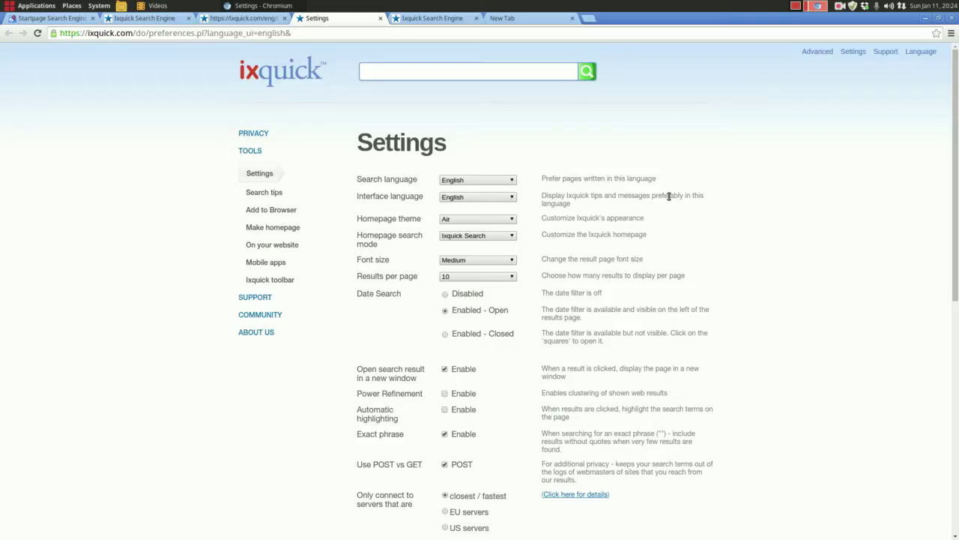
- Switch to the second 'Ixquick Search Engine' tab to show the empty Ixquick homepage
left_click(169, 24)
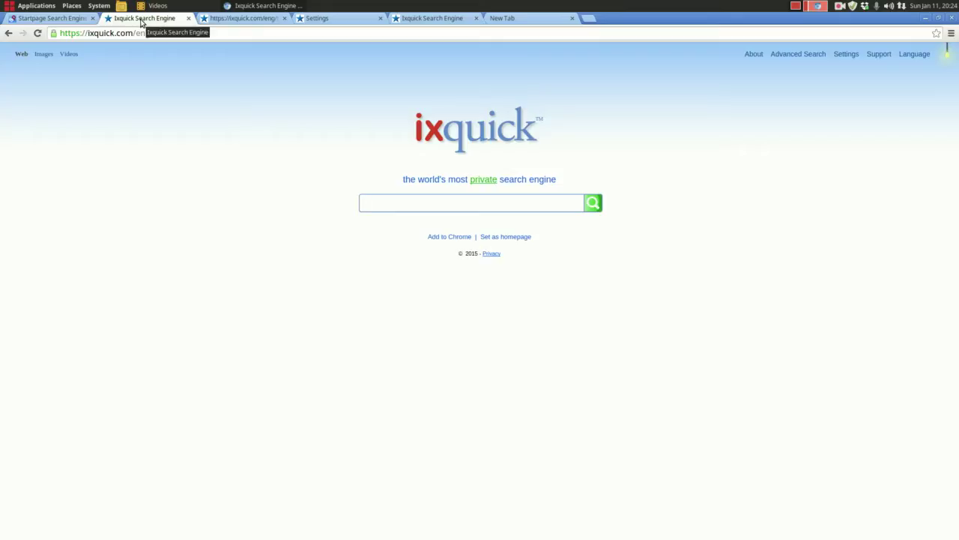
- Search Startpage for 'hello', bringing up about 118 million web results
left_click(42, 19)
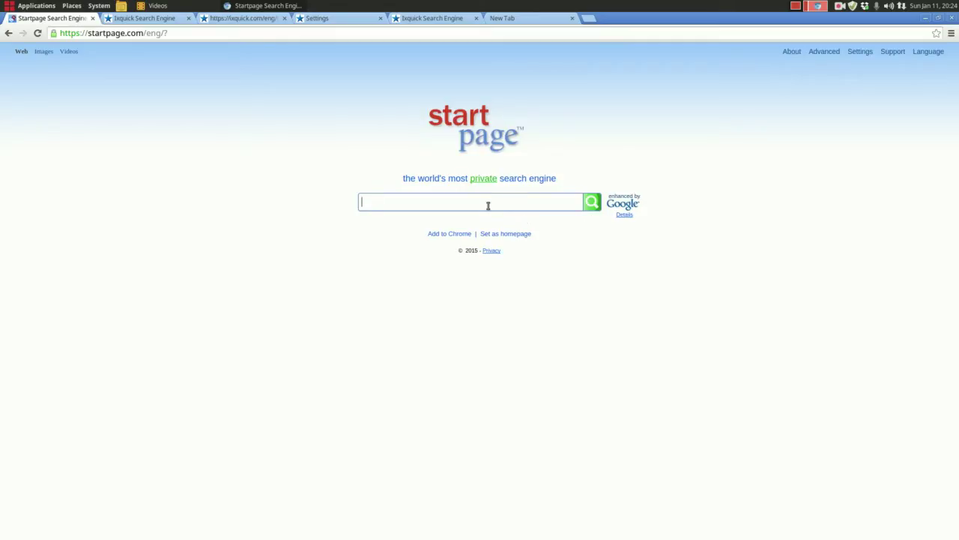
type("hello")
key("Return")
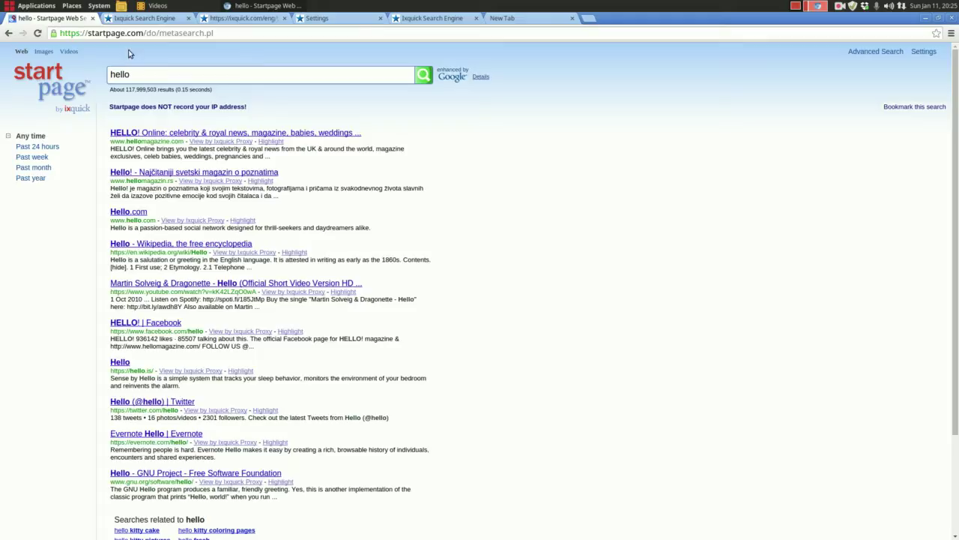
- Search Ixquick for 'hello', bringing up about 28.5 million results
left_click(141, 20)
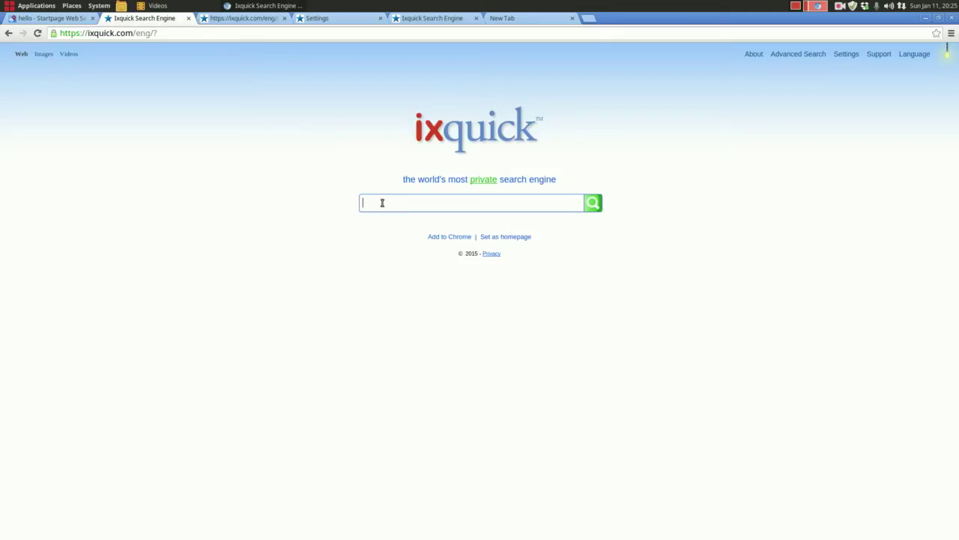
type("hello")
key("Return")
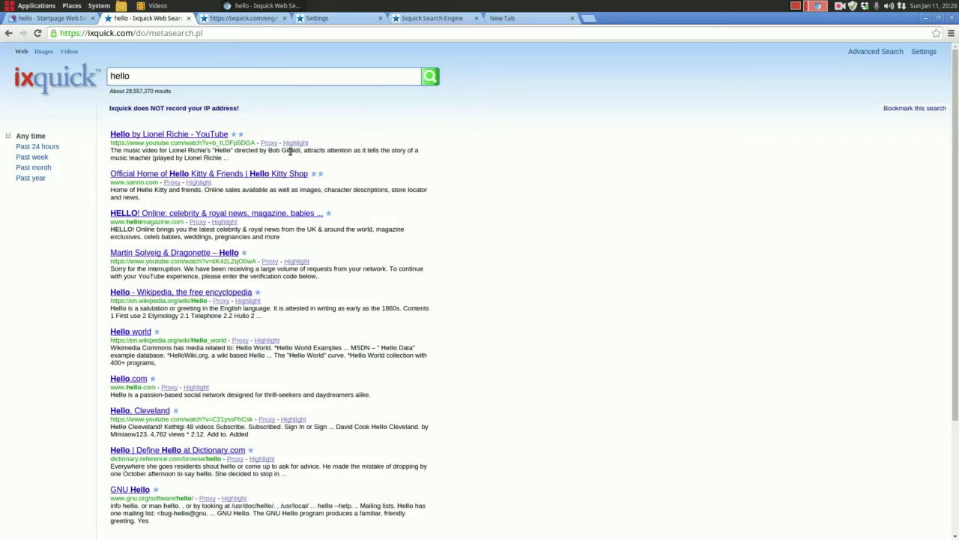
- Show the '10 Ways Ixquick Helps You Take Back Your Privacy' page in the third tab
left_click(247, 18)
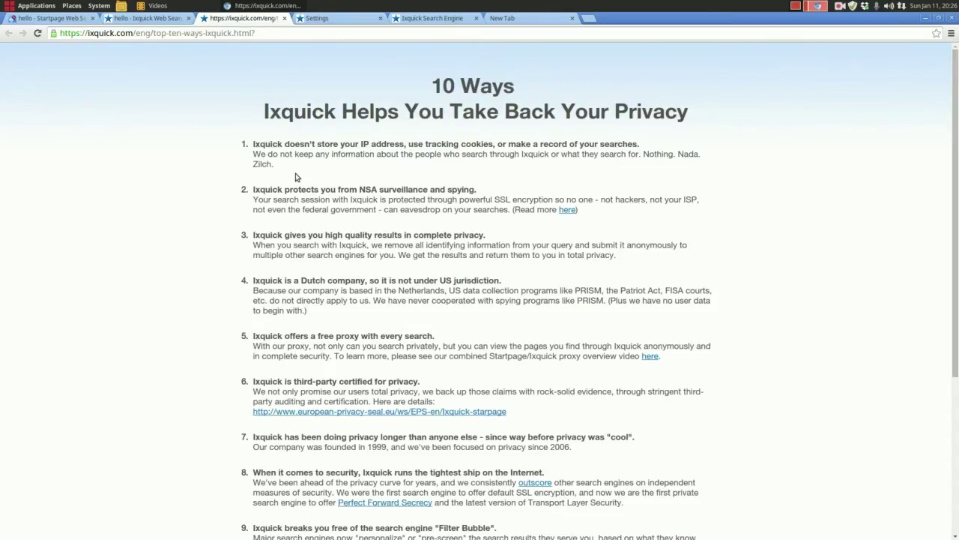
scroll(338, 139, "down", 2)
scroll(331, 143, "up", 2)
left_click(161, 18)
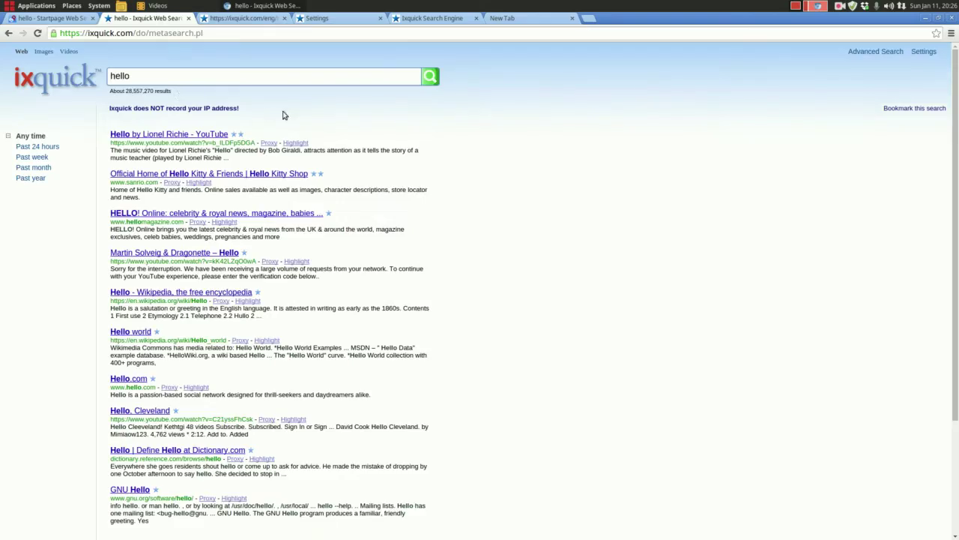
left_click(244, 21)
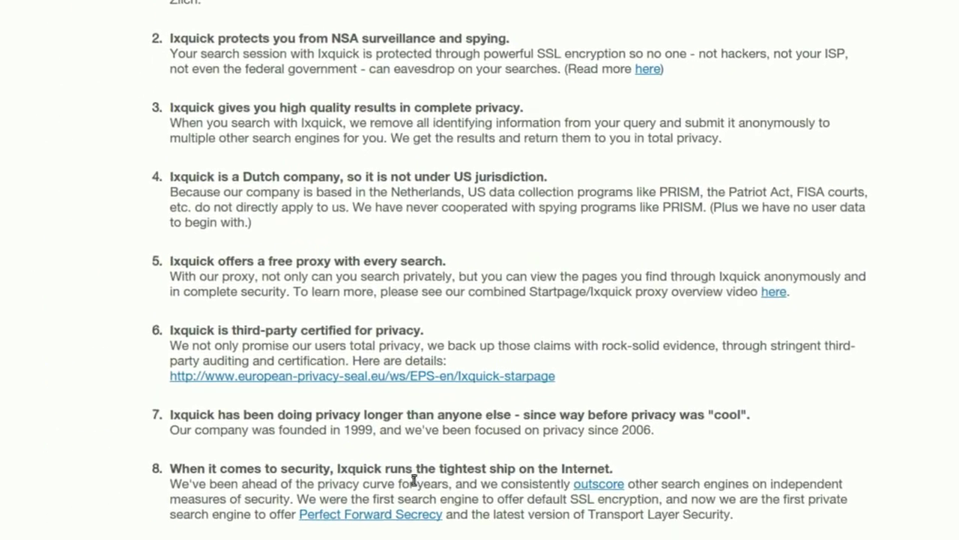
scroll(303, 378, "down", 3)
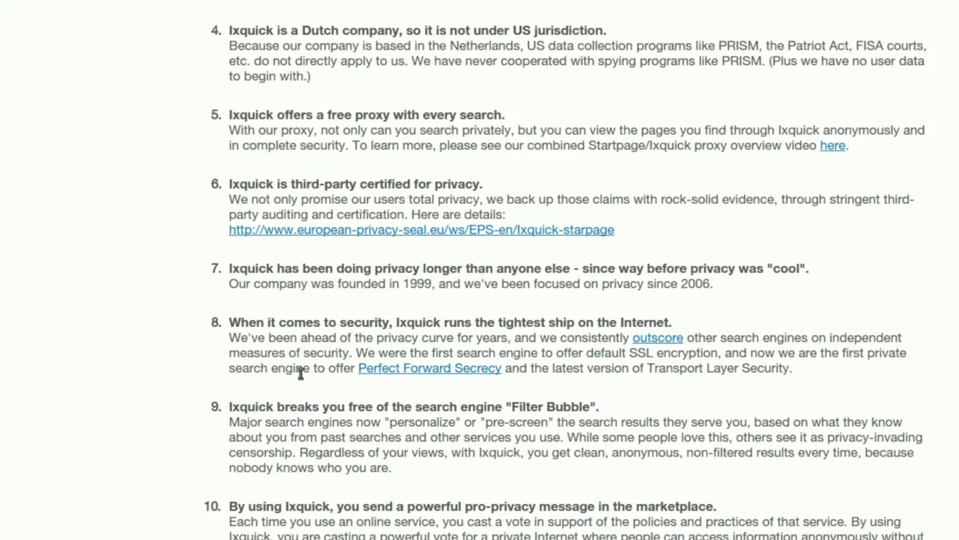
scroll(304, 371, "down", 2)
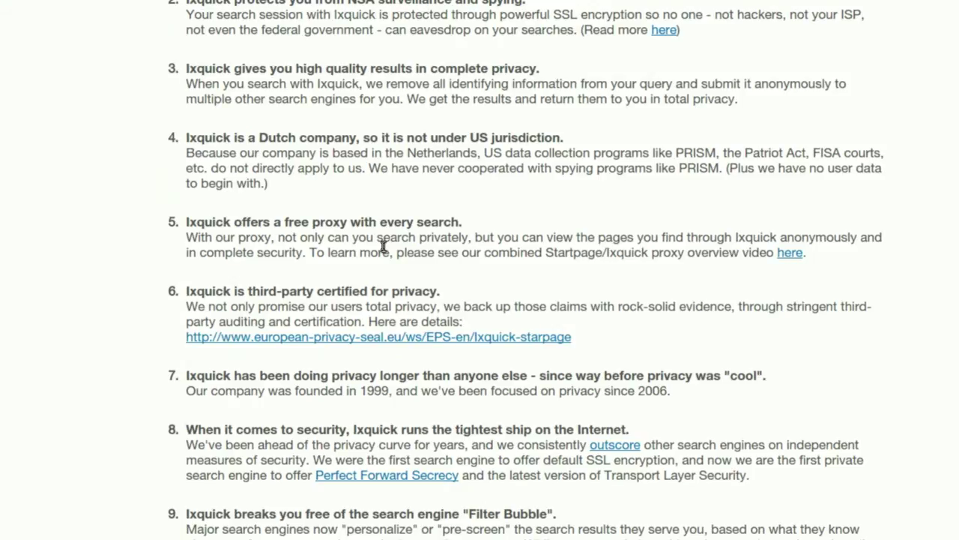
scroll(384, 251, "down", 2)
scroll(385, 260, "down", 1)
scroll(393, 300, "down", 1)
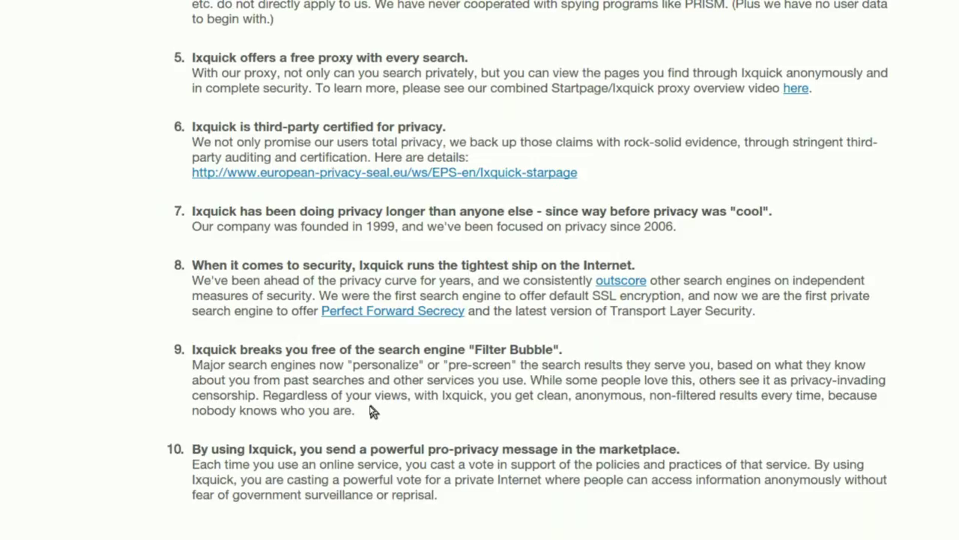
scroll(369, 406, "down", 2)
scroll(371, 405, "up", 2)
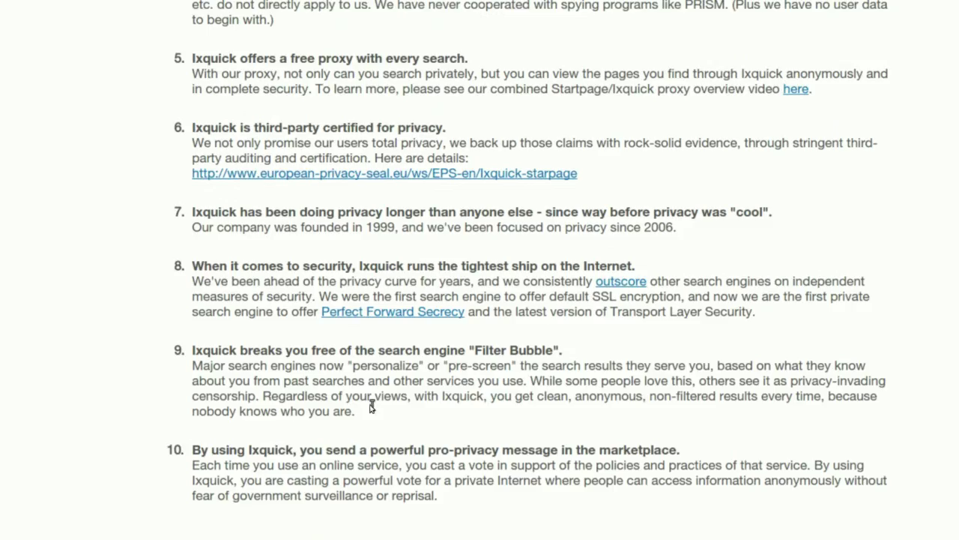
scroll(371, 404, "up", 2)
scroll(371, 404, "up", 2)
scroll(371, 404, "up", 1)
scroll(371, 397, "up", 1)
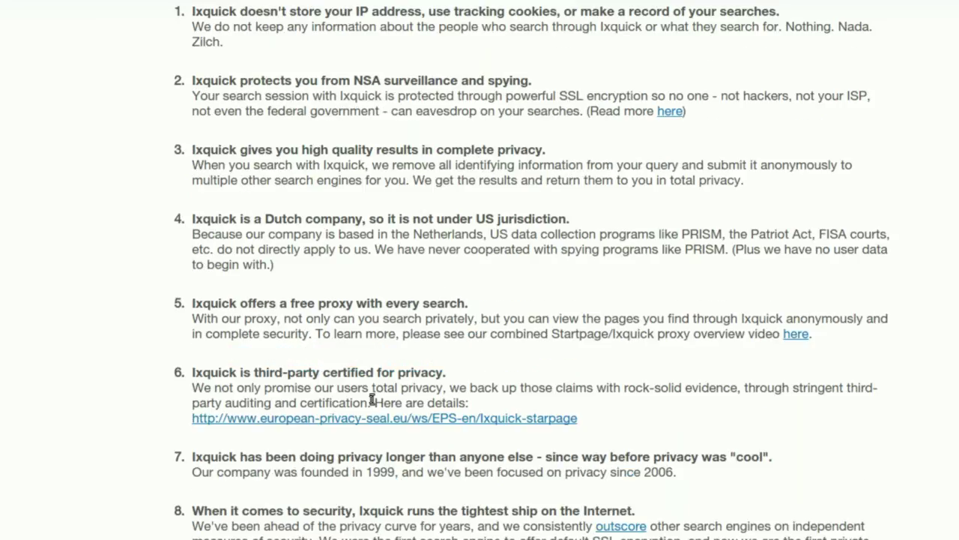
scroll(370, 397, "up", 2)
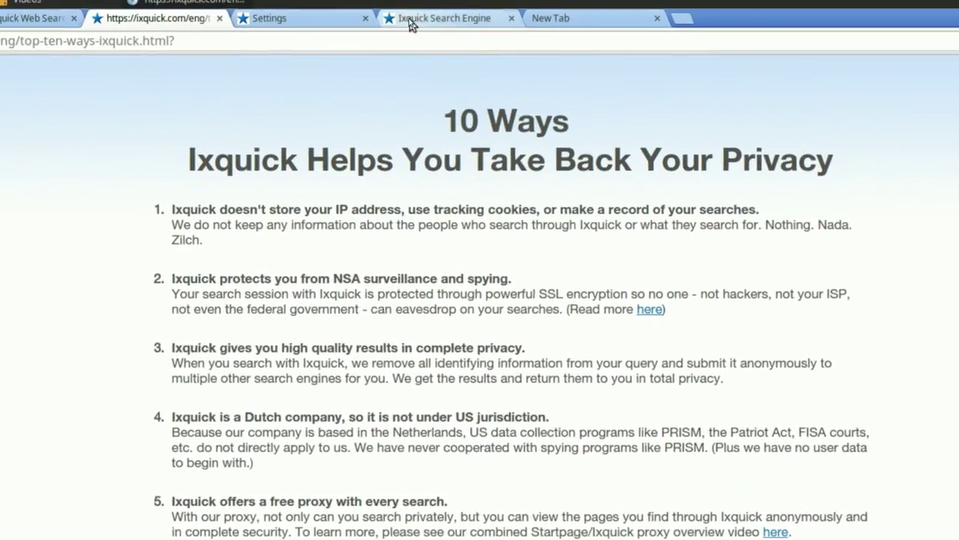
left_click(416, 22)
left_click(334, 23)
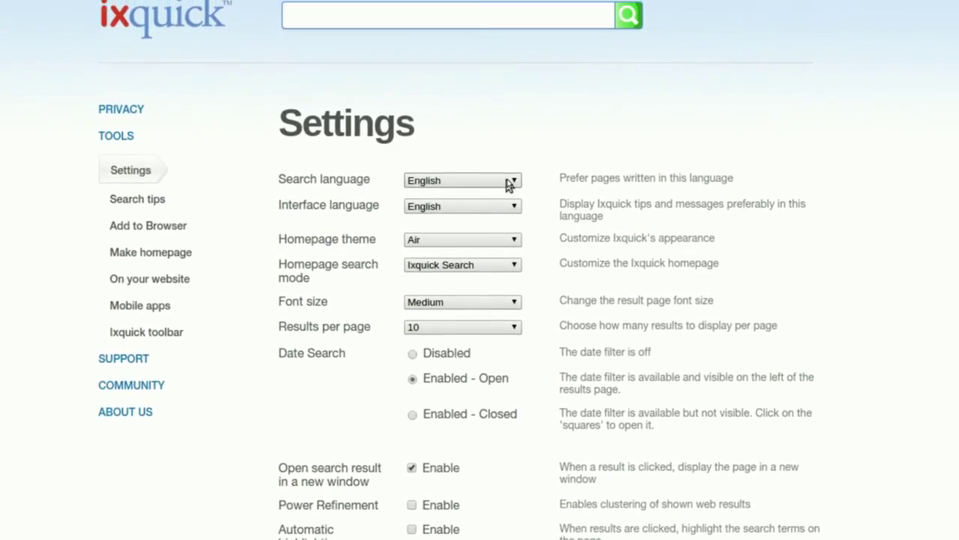
left_click(509, 181)
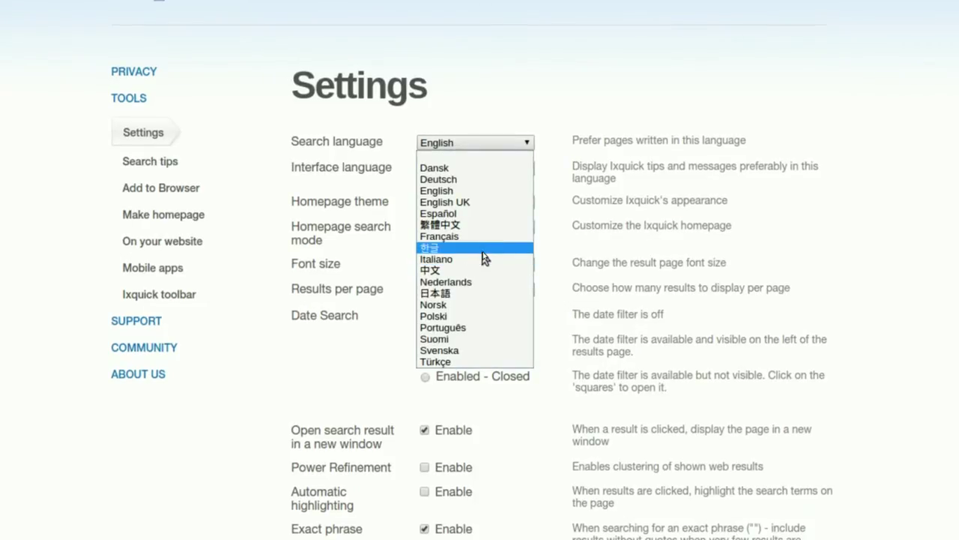
left_click(481, 183)
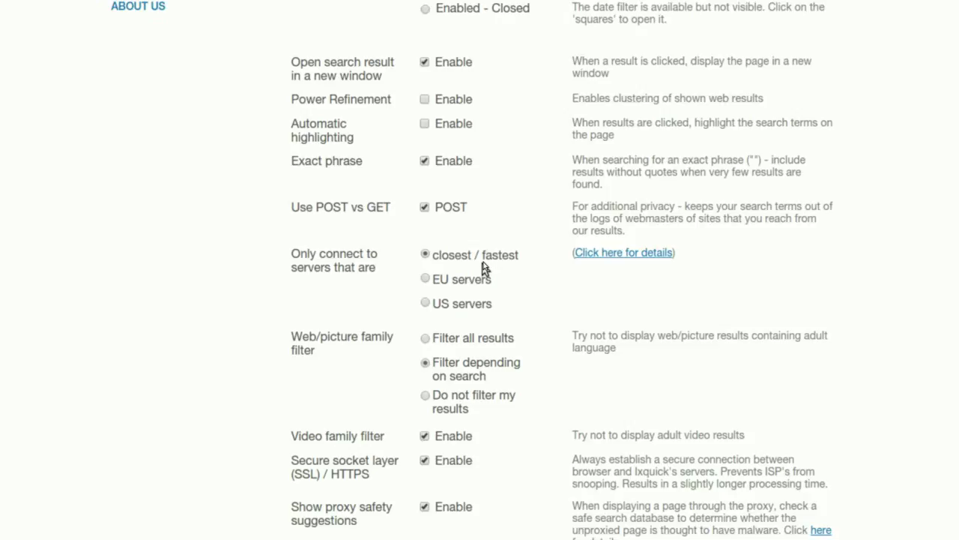
scroll(485, 293, "down", 1)
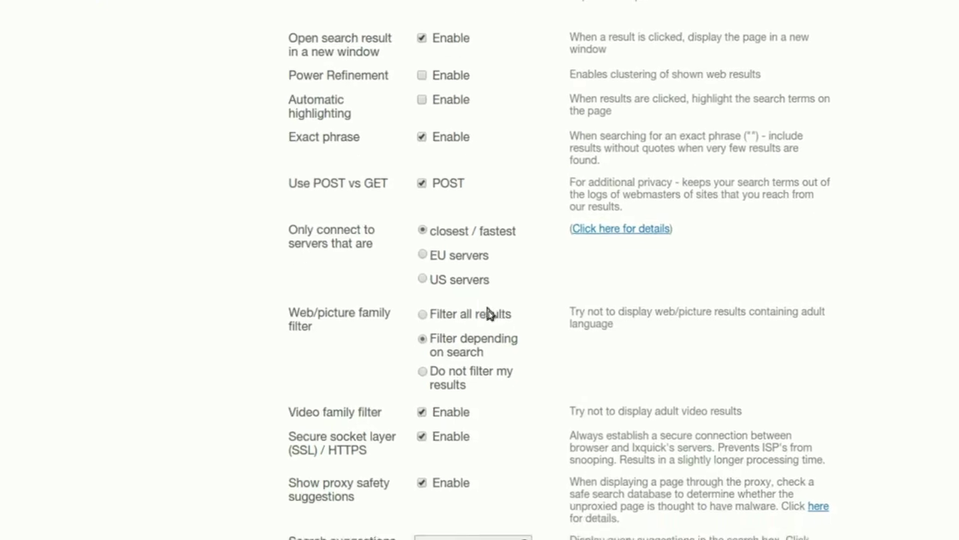
scroll(488, 314, "down", 3)
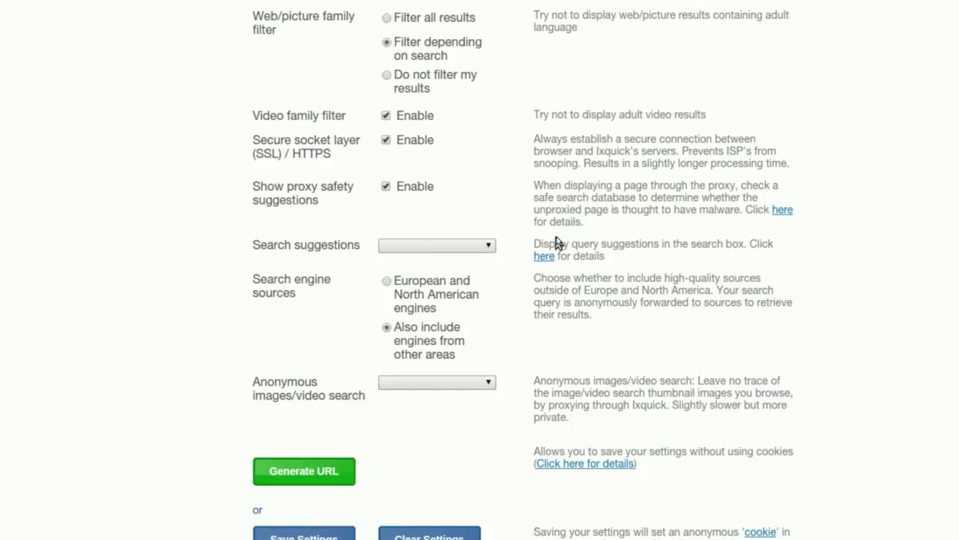
left_click(443, 245)
left_click(484, 247)
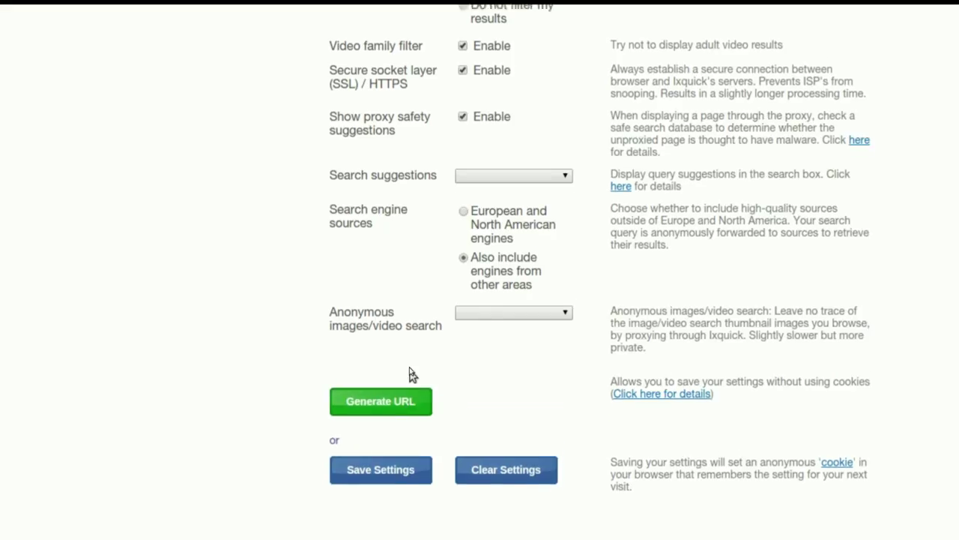
scroll(411, 375, "up", 3)
scroll(407, 310, "up", 3)
scroll(402, 262, "up", 4)
scroll(404, 265, "up", 2)
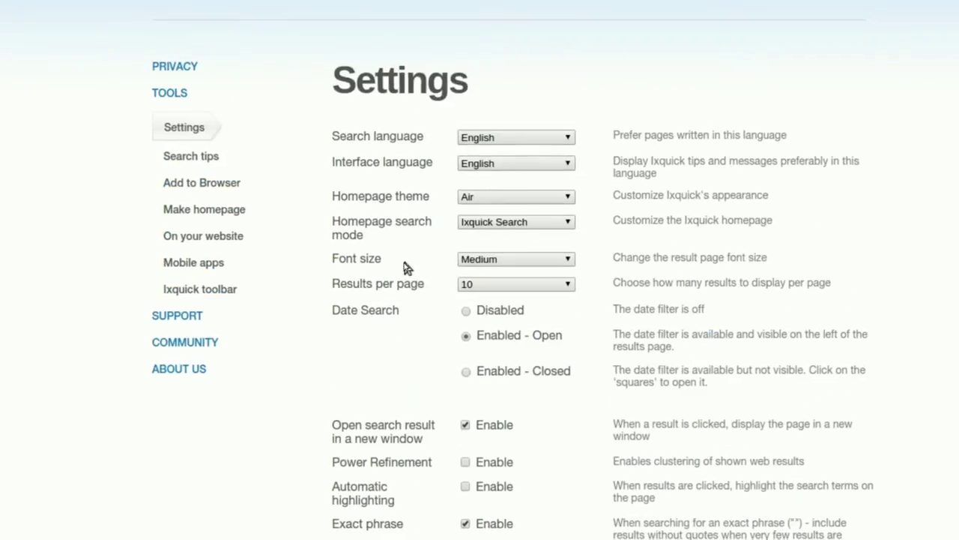
scroll(416, 187, "up", 2)
- Open Advanced Search and visit the all-words, at-least-one-word and title text fields
left_click(430, 22)
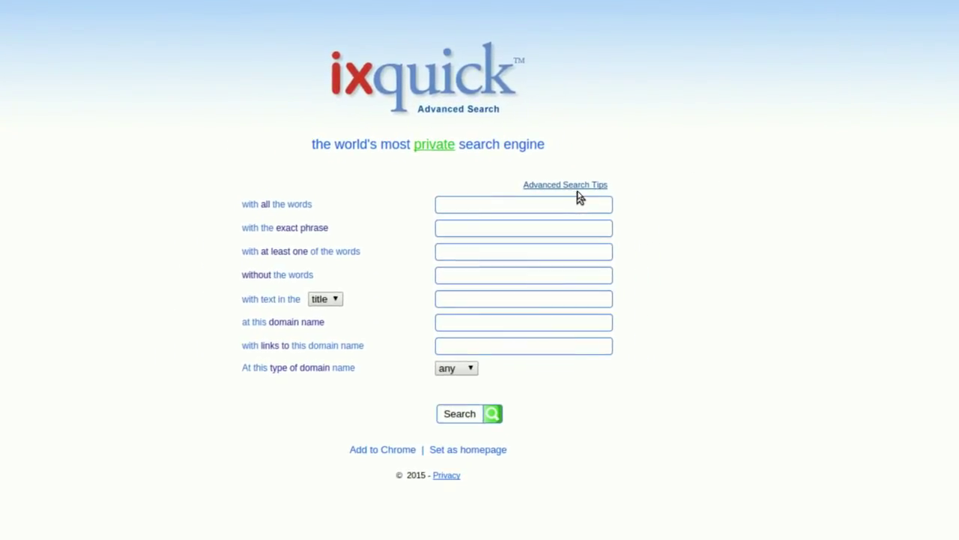
left_click(530, 202)
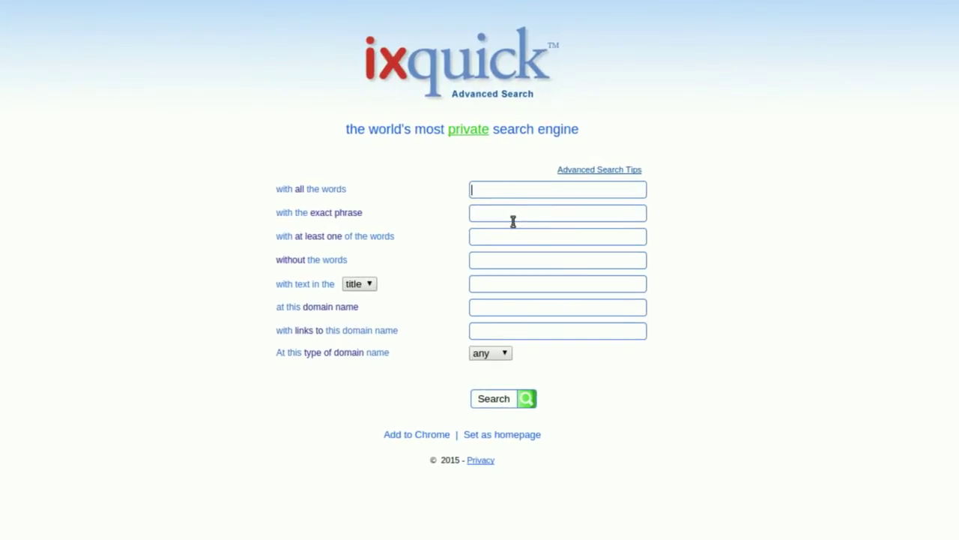
left_click(509, 235)
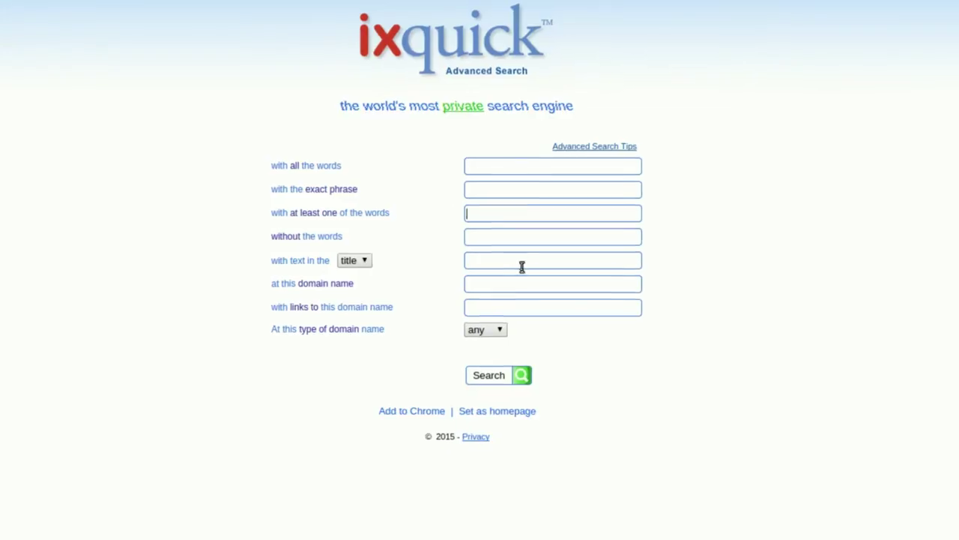
left_click(501, 262)
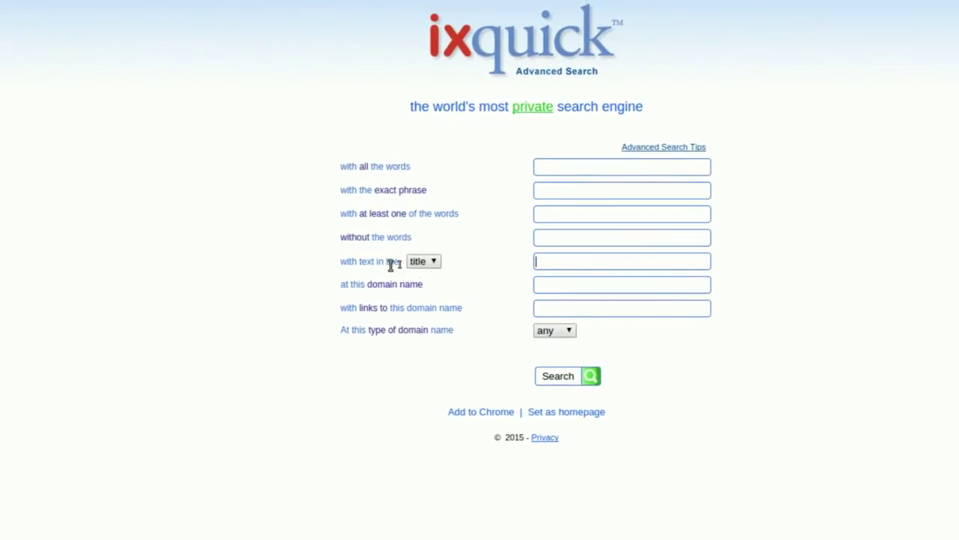
- Check the title/url dropdown, keep 'title', and focus the empty domain name field
left_click(409, 265)
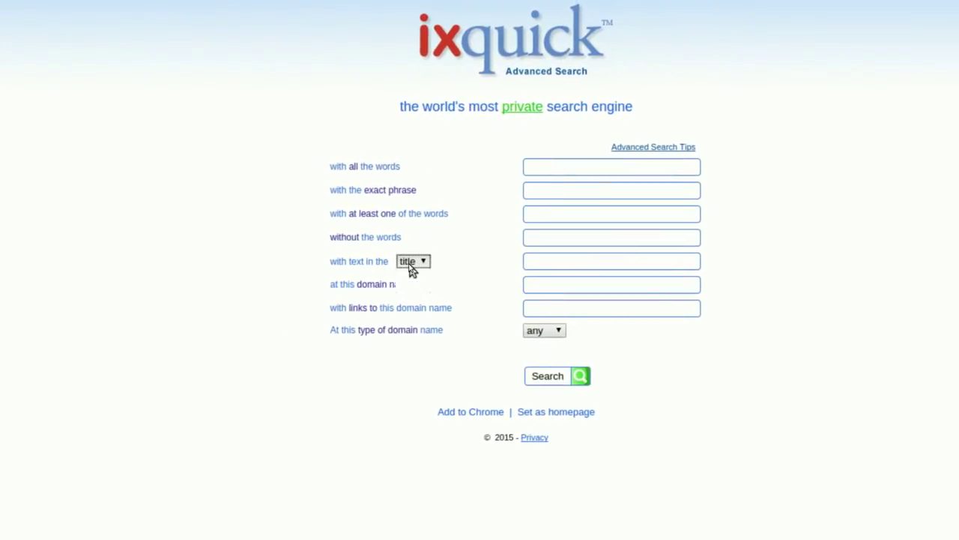
left_click(410, 270)
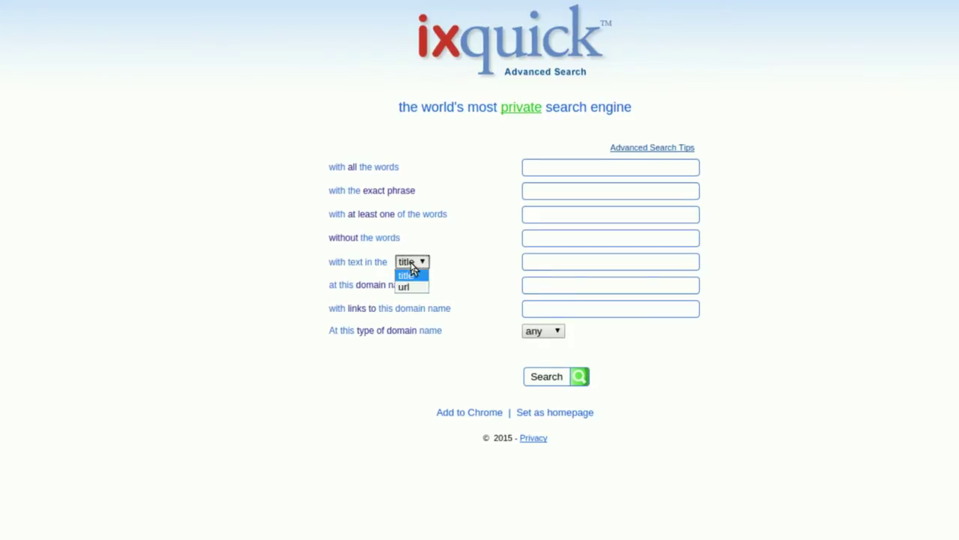
left_click(410, 272)
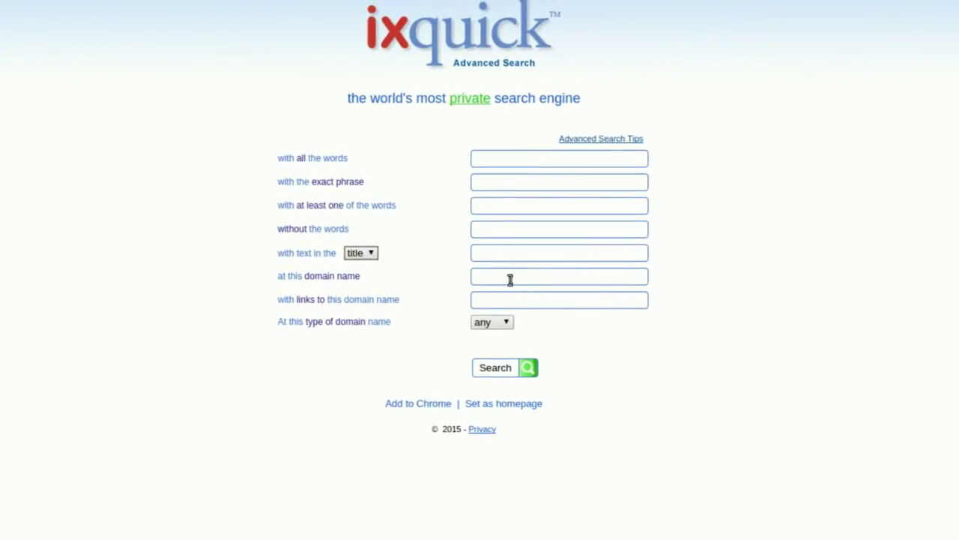
left_click(511, 279)
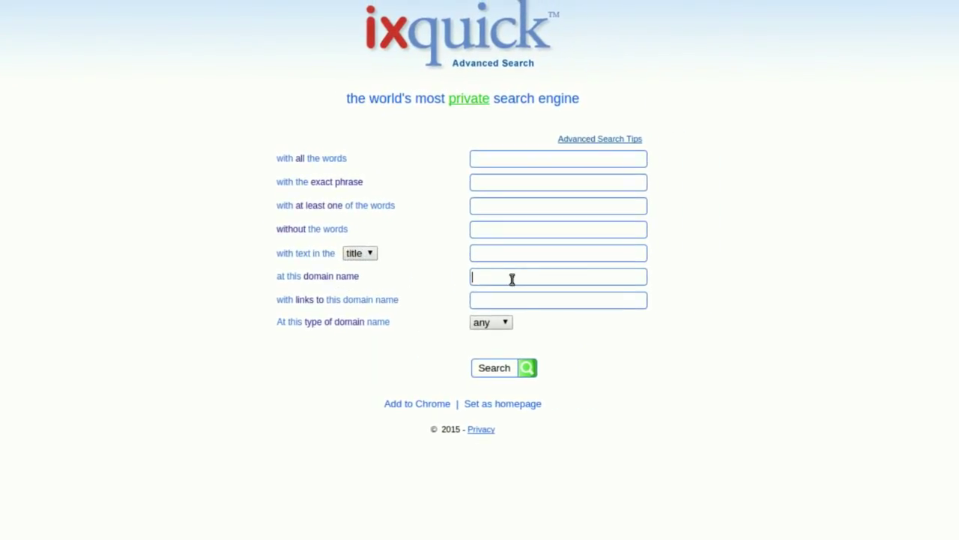
left_click(512, 280)
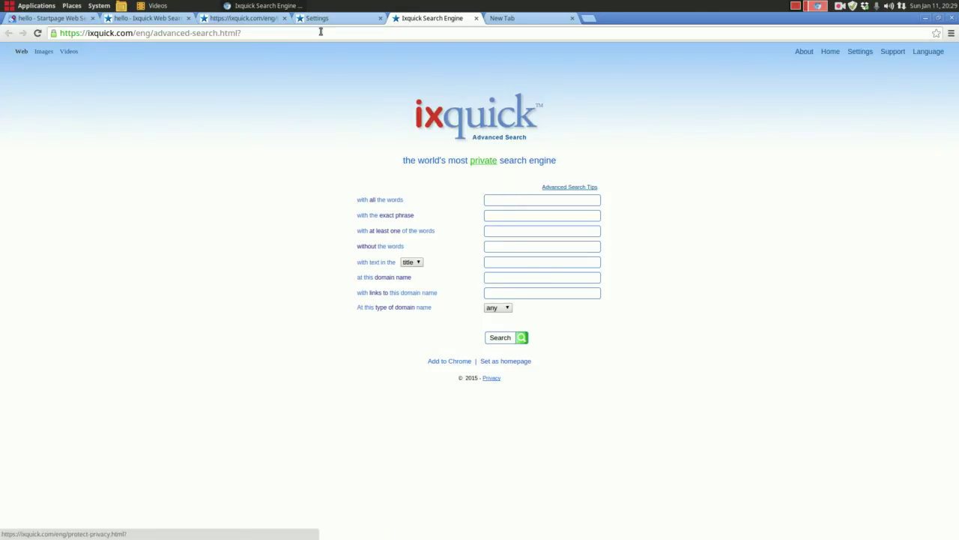
- Cycle the Ixquick homepage through light blue, white and black themes, ending on Air
left_click(367, 18)
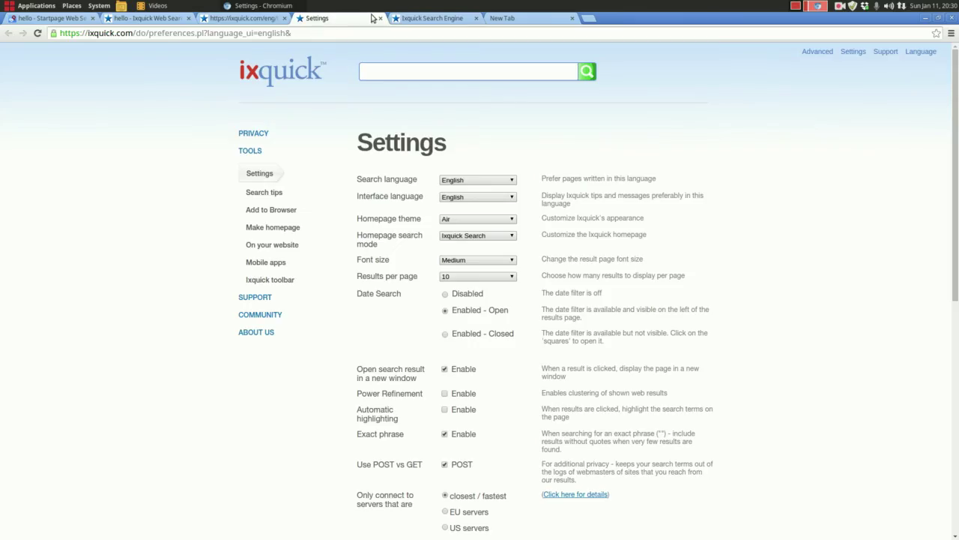
left_click(243, 19)
left_click(145, 19)
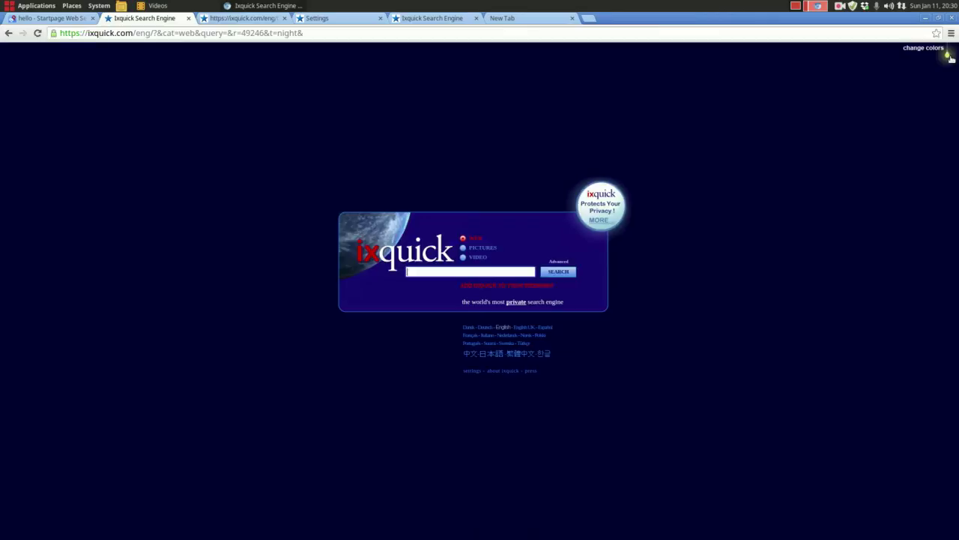
left_click(948, 56)
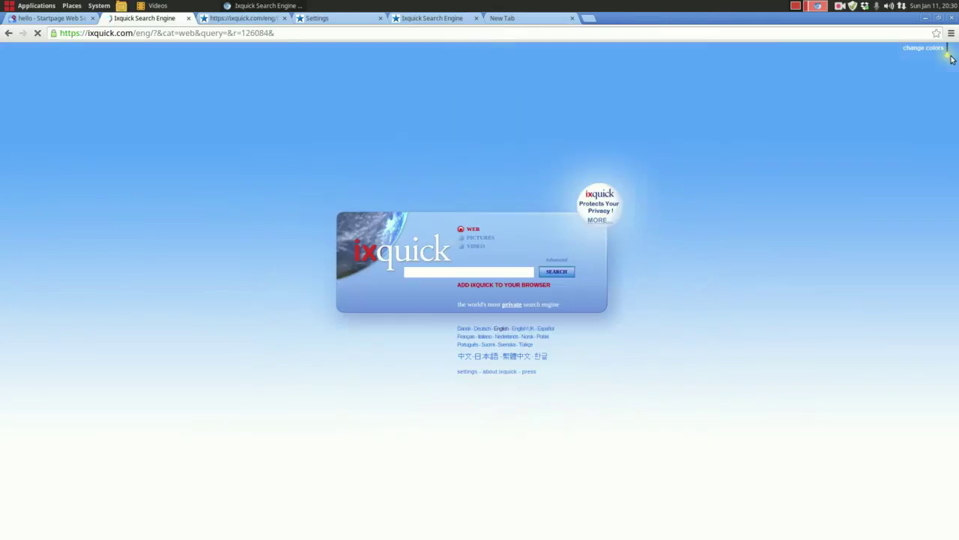
left_click(952, 58)
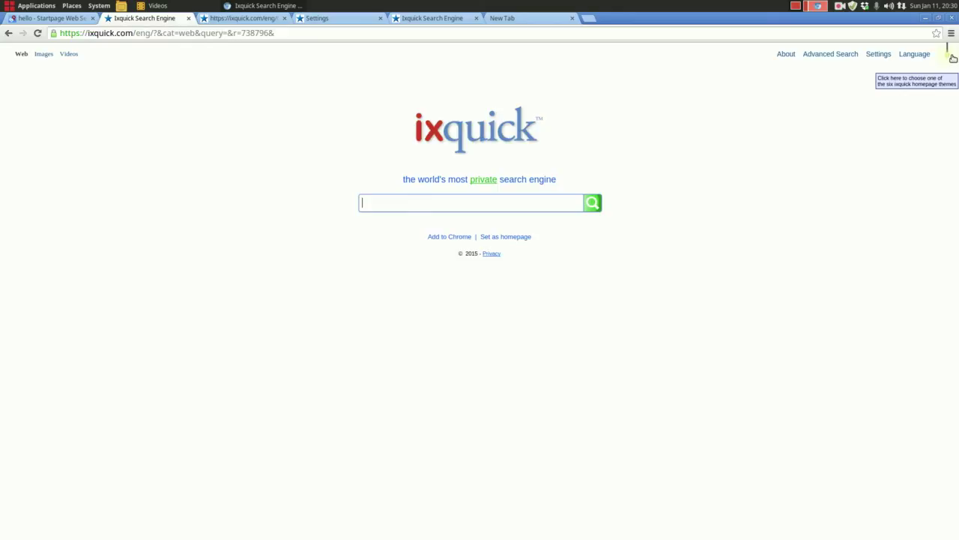
left_click(952, 58)
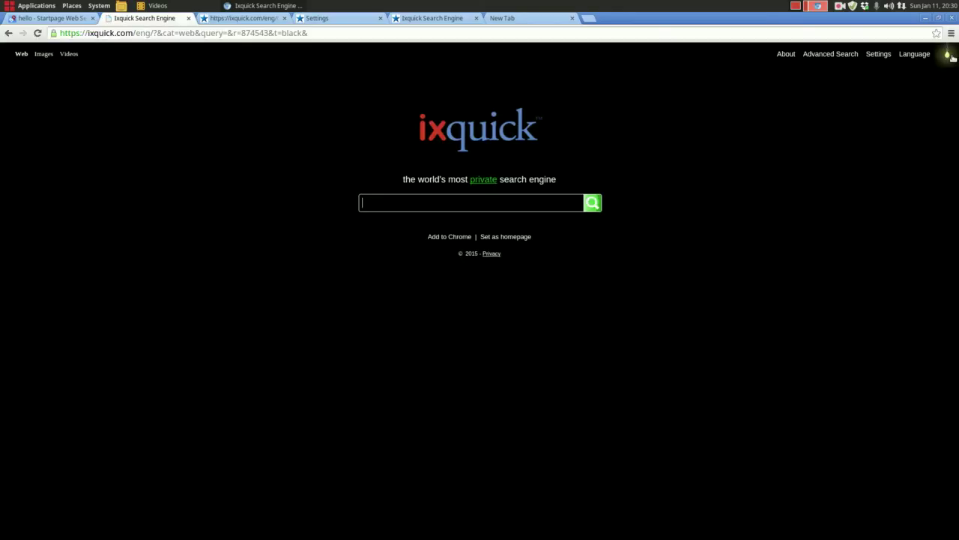
left_click(952, 58)
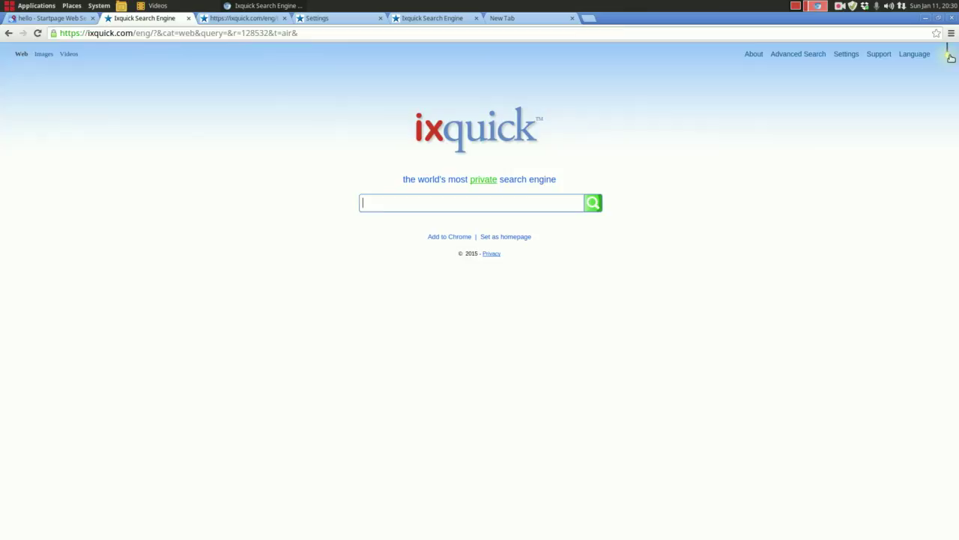